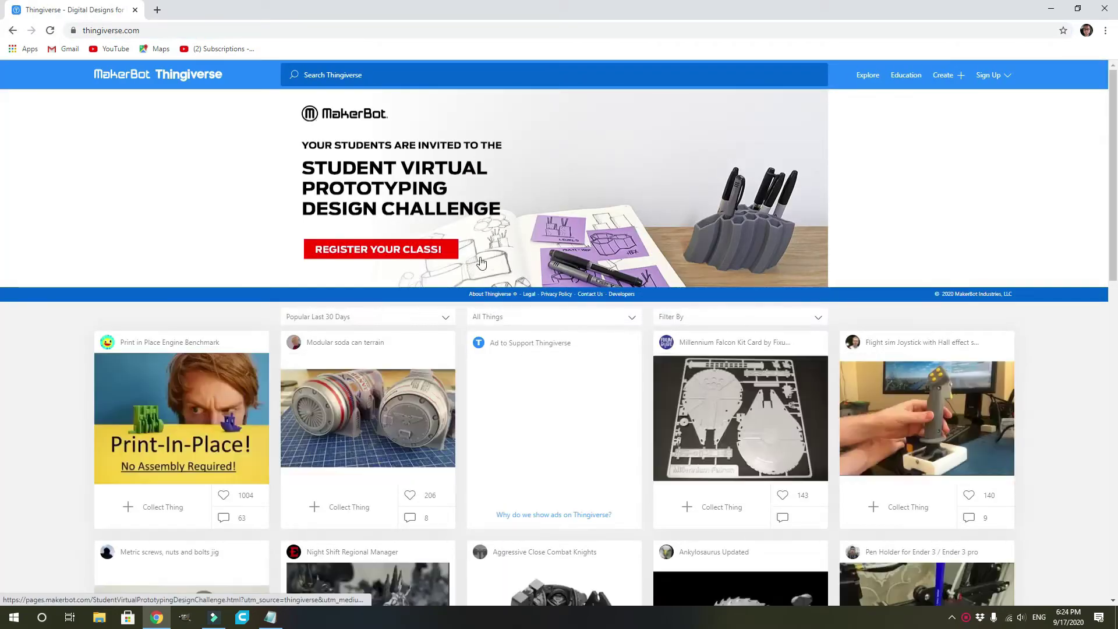
Step: Browse the Thingiverse home page's popular designs and place the cursor in the Search Thingiverse bar
{"action": "scroll", "coordinate": [538, 245], "scroll_direction": "down", "scroll_amount": 2}
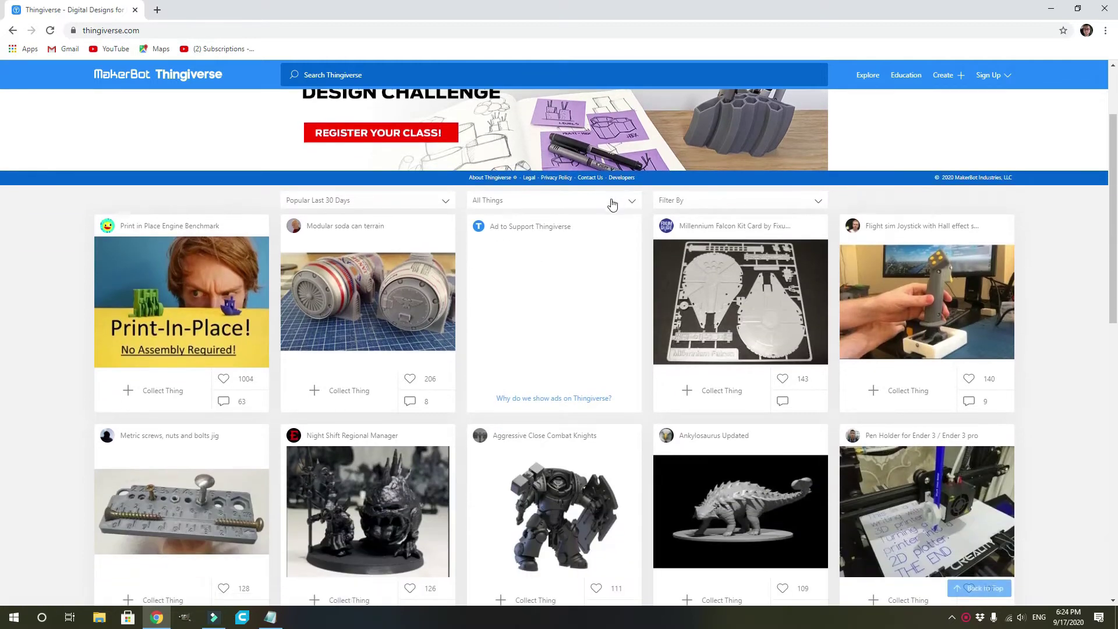
{"action": "scroll", "coordinate": [609, 250], "scroll_direction": "down", "scroll_amount": 1}
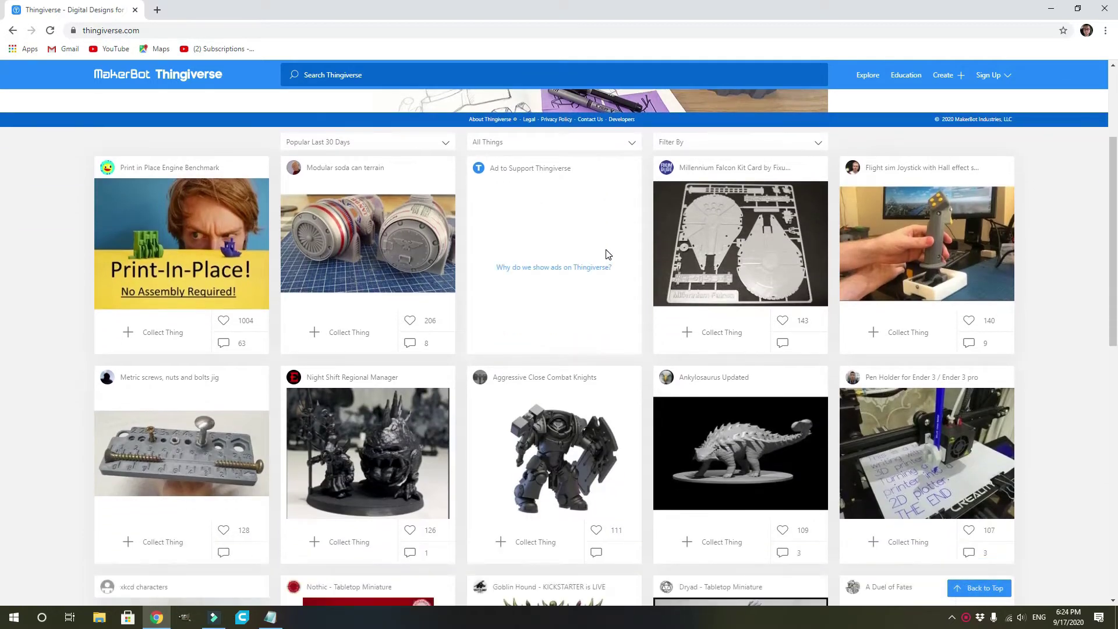
{"action": "scroll", "coordinate": [632, 347], "scroll_direction": "up", "scroll_amount": 3}
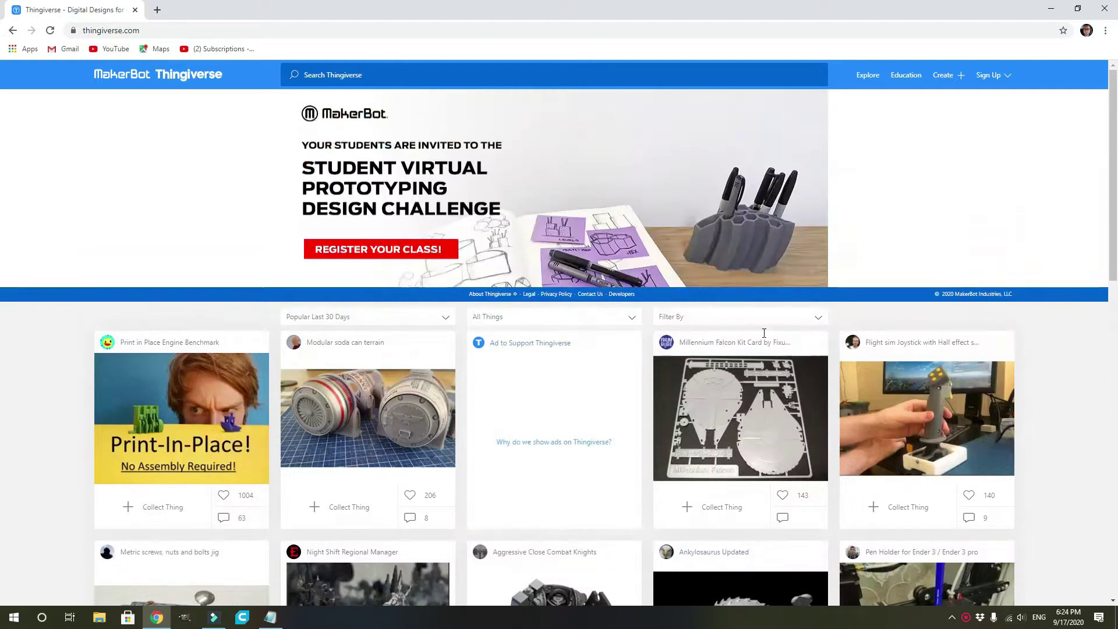
{"action": "left_click", "coordinate": [426, 79]}
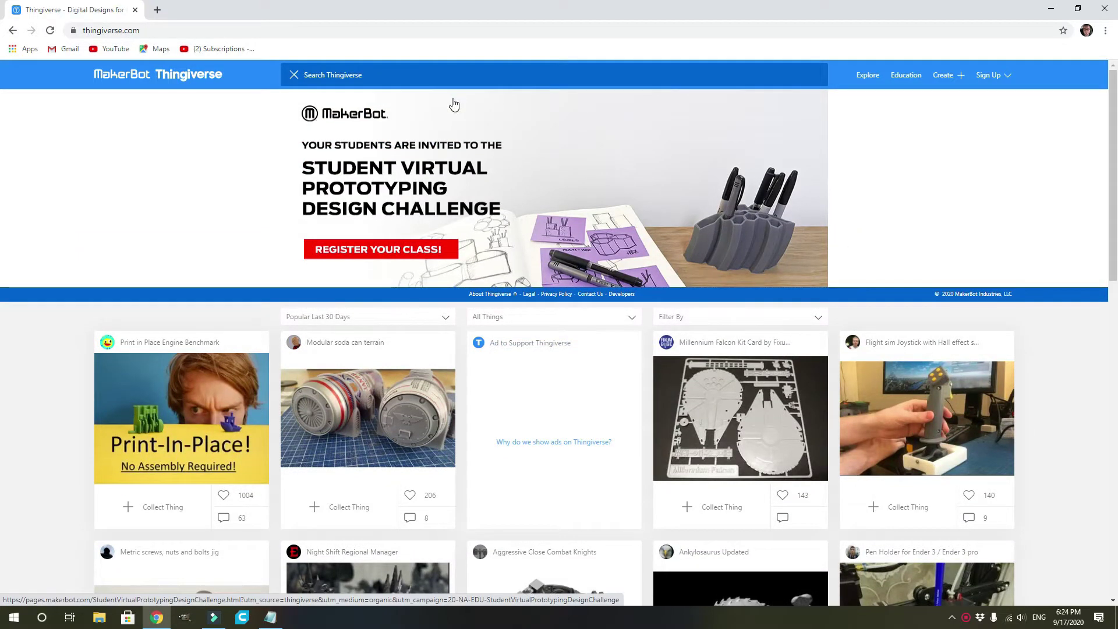
Step: Search Thingiverse for 'KUNAI' and browse the matching designs
{"action": "type", "text": "KUNAI"}
{"action": "key", "text": "Return"}
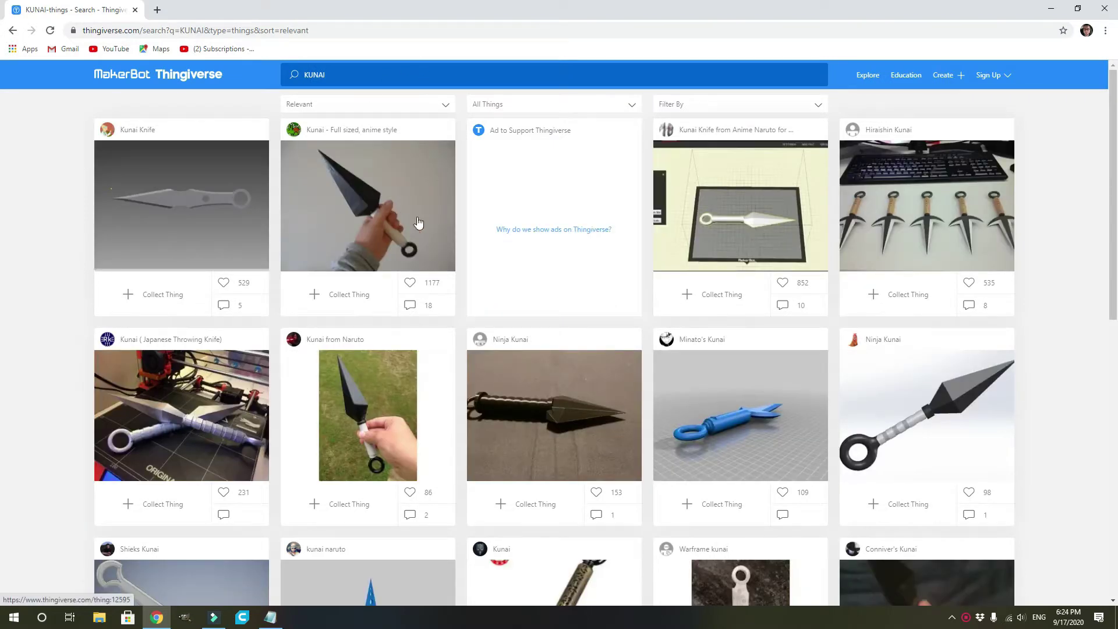
{"action": "scroll", "coordinate": [465, 235], "scroll_direction": "down", "scroll_amount": 6}
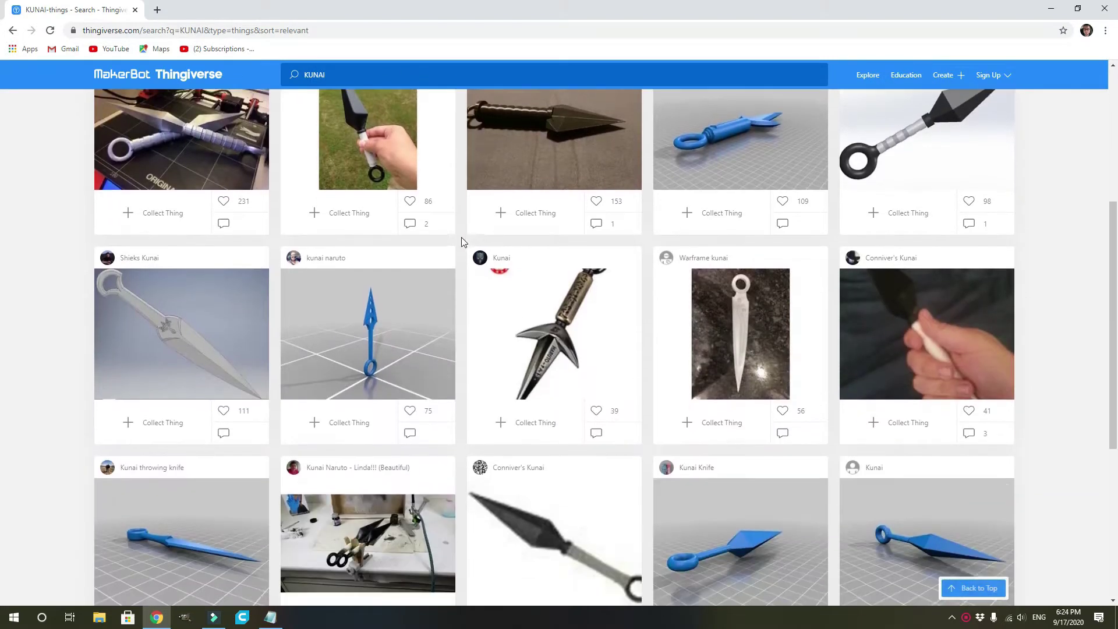
{"action": "scroll", "coordinate": [461, 239], "scroll_direction": "down", "scroll_amount": 3}
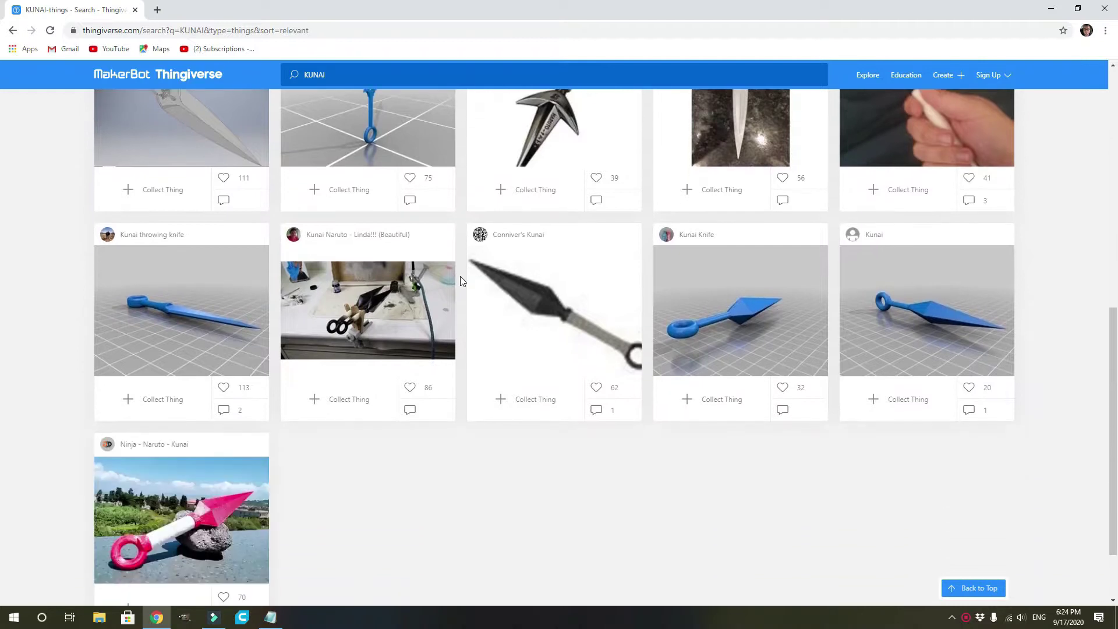
{"action": "scroll", "coordinate": [460, 285], "scroll_direction": "up", "scroll_amount": 2}
{"action": "scroll", "coordinate": [461, 293], "scroll_direction": "up", "scroll_amount": 5}
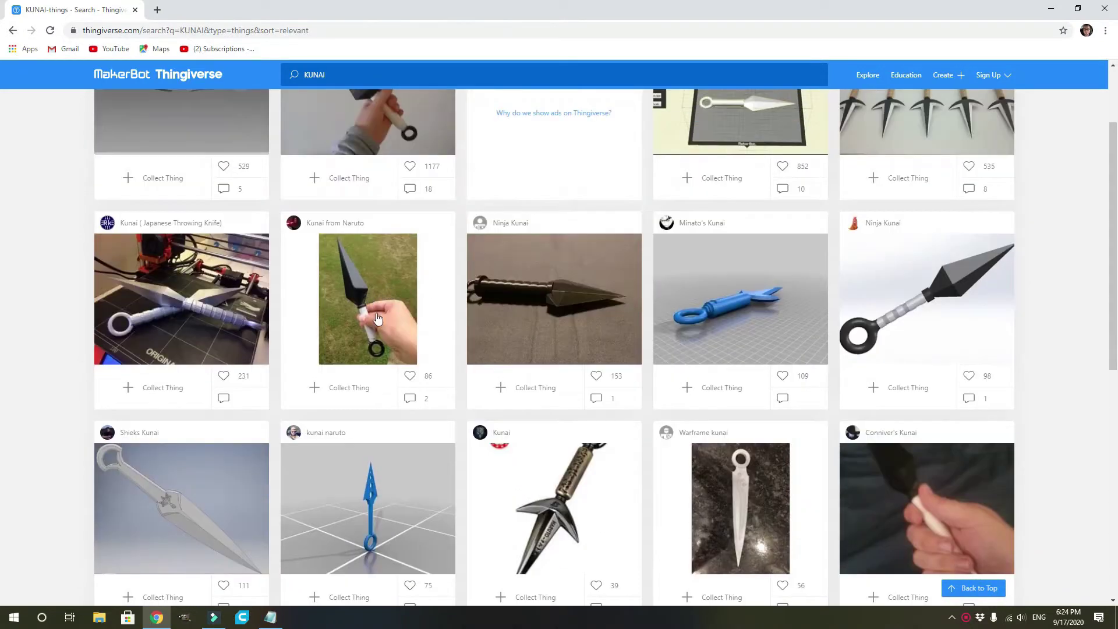
Step: Open and review the Kunai from Naruto design page, then launch Ultimaker Cura
{"action": "left_click", "coordinate": [367, 291]}
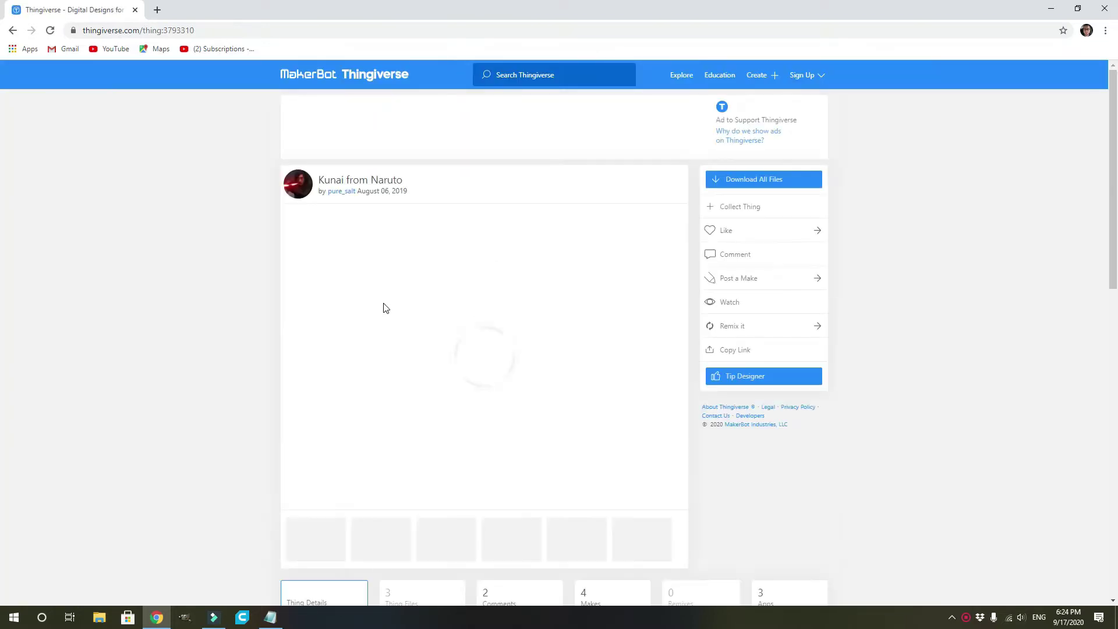
{"action": "scroll", "coordinate": [498, 282], "scroll_direction": "down", "scroll_amount": 2}
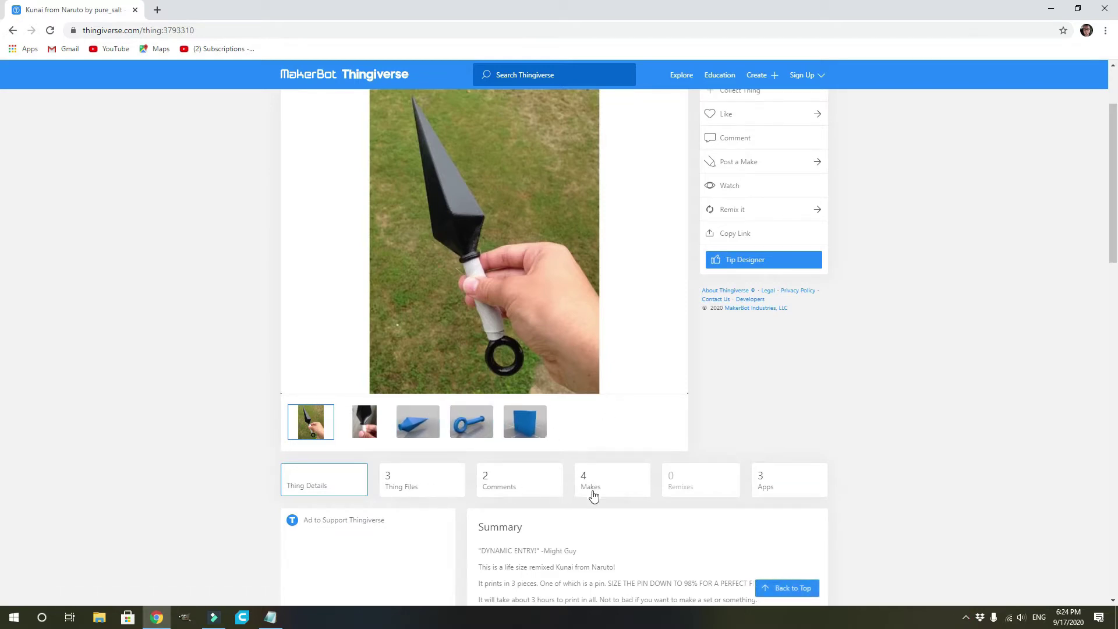
{"action": "scroll", "coordinate": [637, 502], "scroll_direction": "up", "scroll_amount": 2}
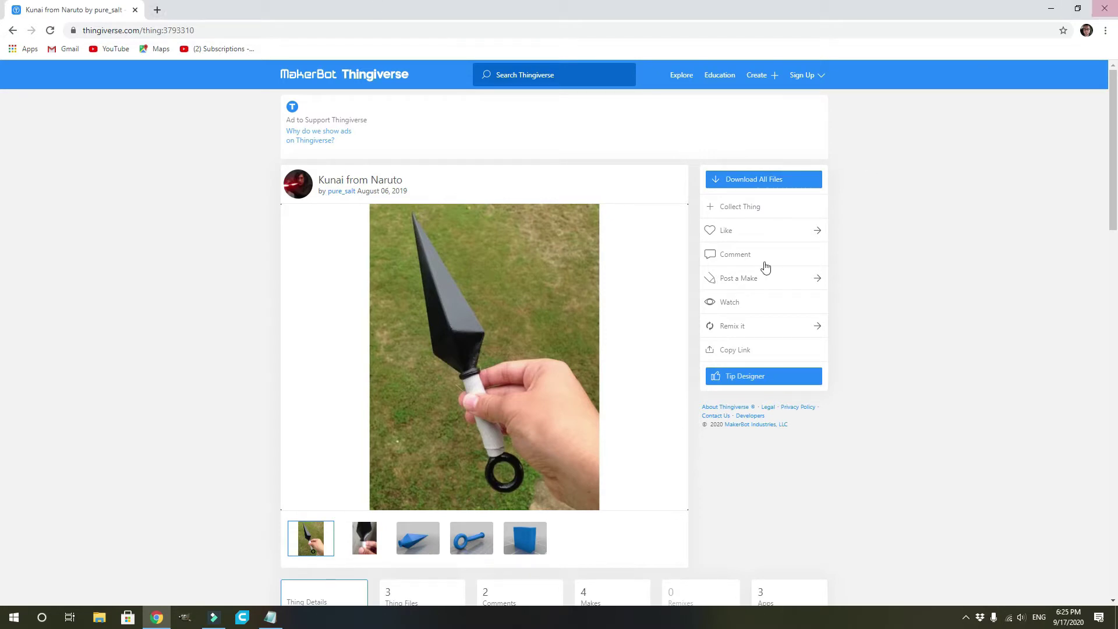
{"action": "left_click", "coordinate": [243, 619]}
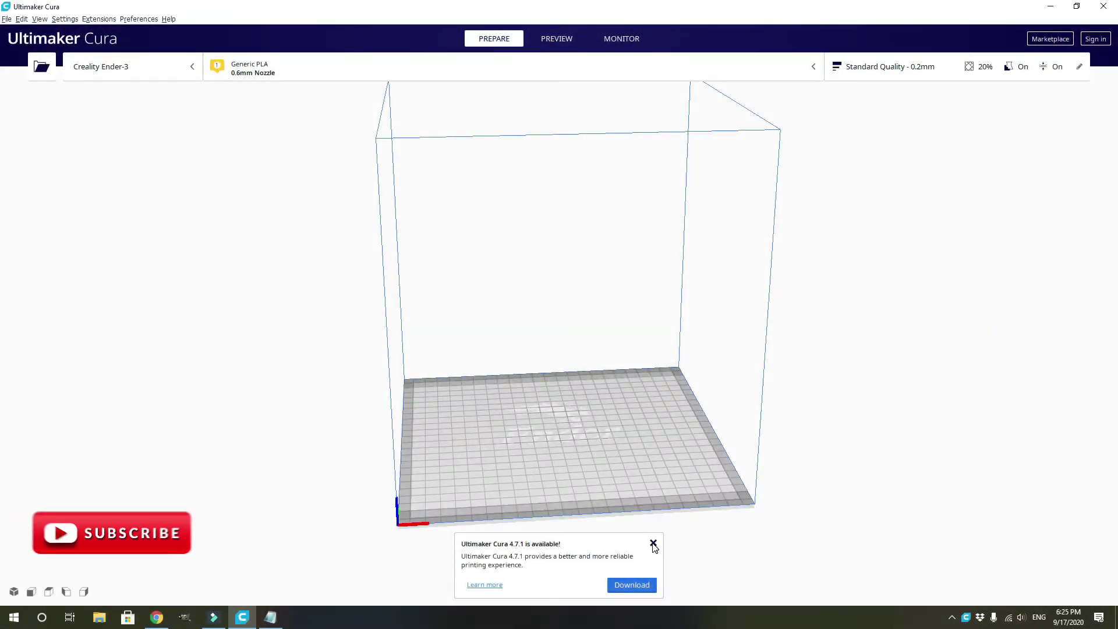
Step: Dismiss the update notice and load the Kunai1, Kunai2 and KunaiPin files
{"action": "left_click", "coordinate": [653, 542]}
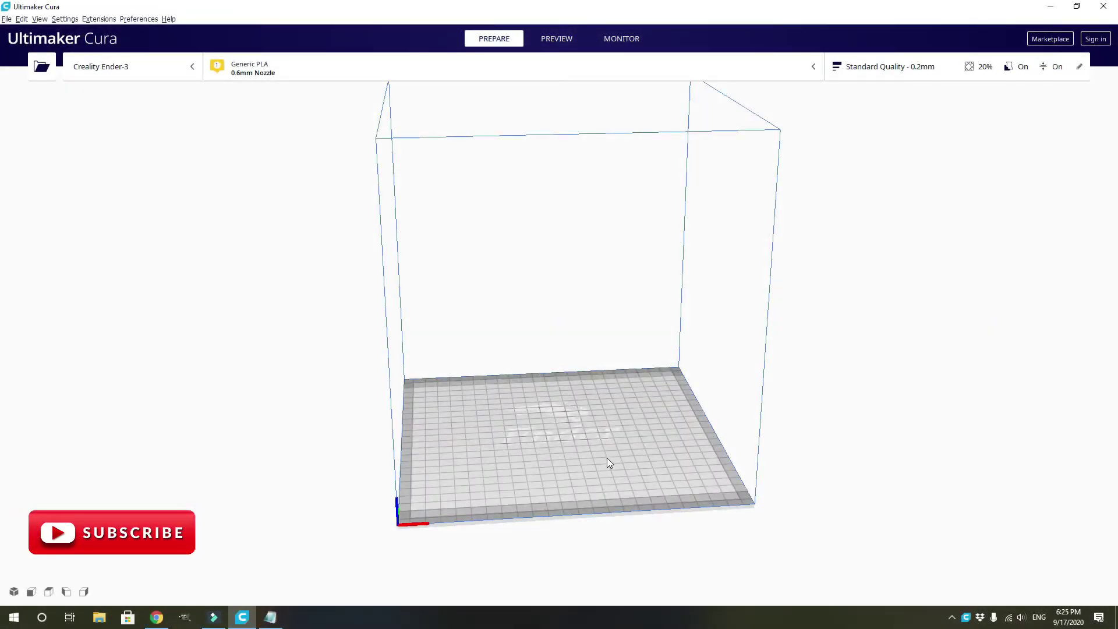
{"action": "right_click_drag", "start_coordinate": [606, 458], "coordinate": [583, 492]}
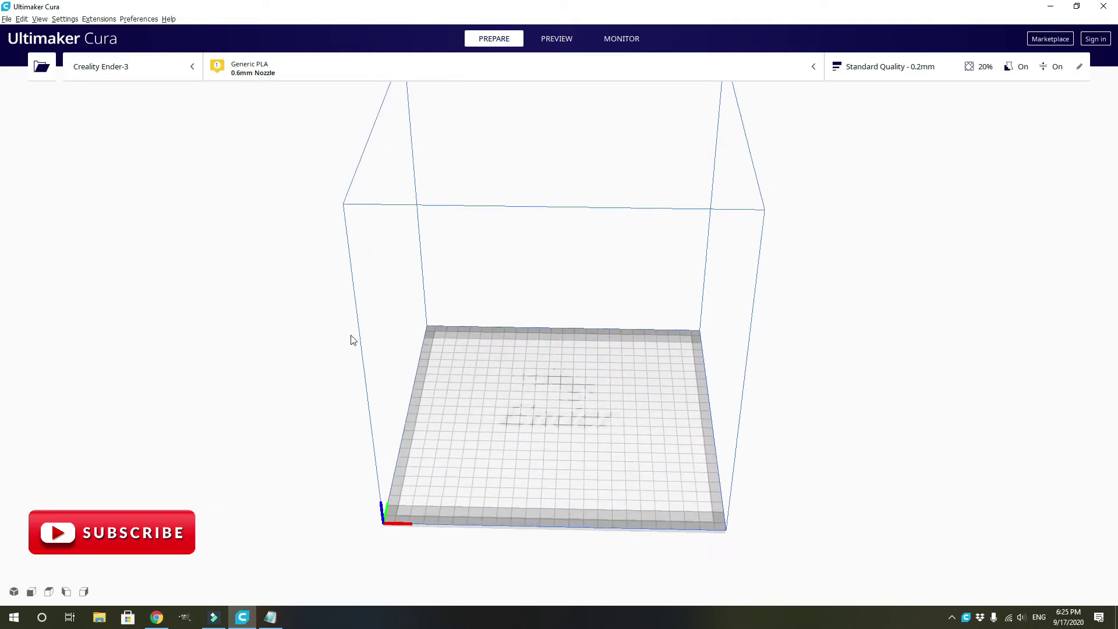
{"action": "left_click", "coordinate": [41, 66]}
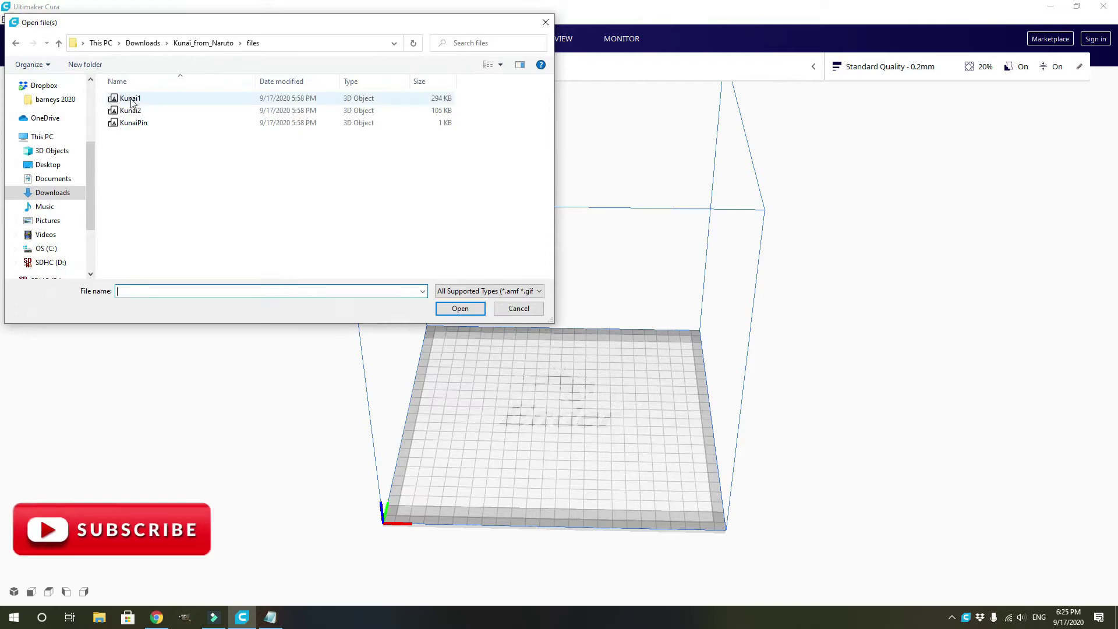
{"action": "left_click_drag", "start_coordinate": [103, 100], "coordinate": [130, 132]}
{"action": "left_click", "coordinate": [452, 309]}
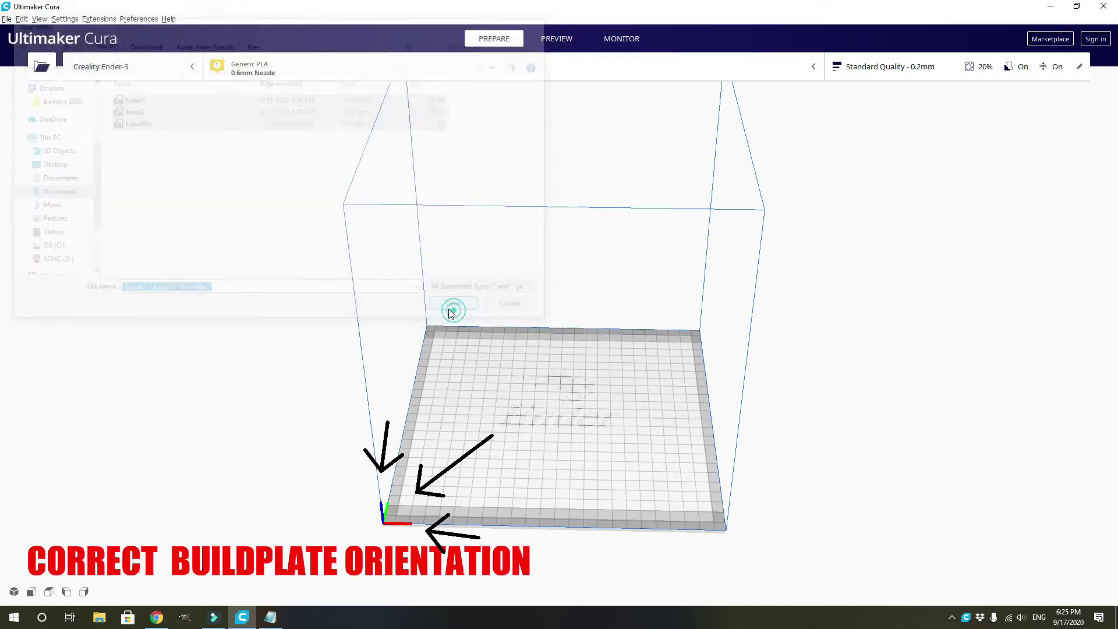
Step: Inspect the loaded parts from several angles and select the kunai pin
{"action": "right_click_drag", "start_coordinate": [416, 455], "coordinate": [519, 431]}
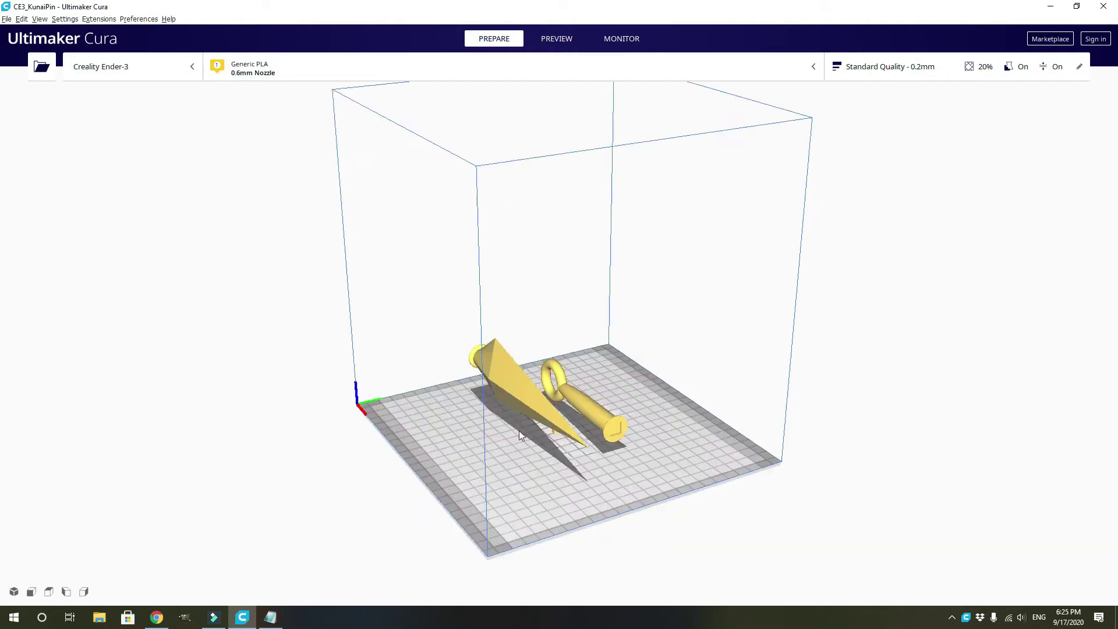
{"action": "right_click_drag", "start_coordinate": [581, 473], "coordinate": [453, 462]}
{"action": "right_click_drag", "start_coordinate": [580, 476], "coordinate": [302, 386]}
{"action": "left_click", "coordinate": [590, 424]}
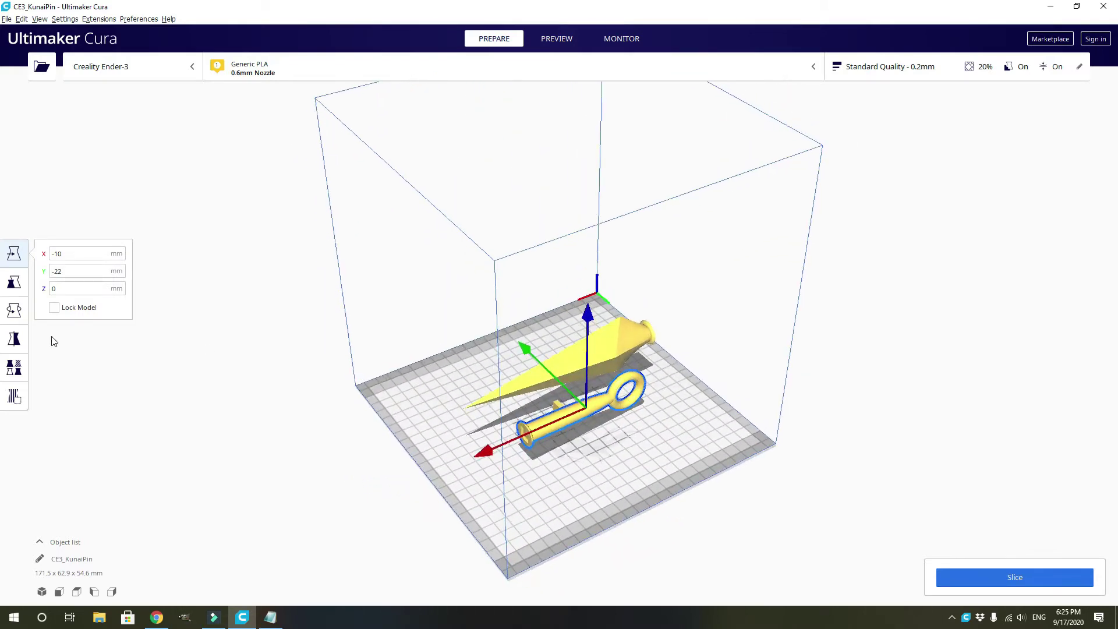
Step: Rotate the kunai 75° so it stands upright at 54.6 x 62.9 x 171.5 mm
{"action": "left_click", "coordinate": [14, 310]}
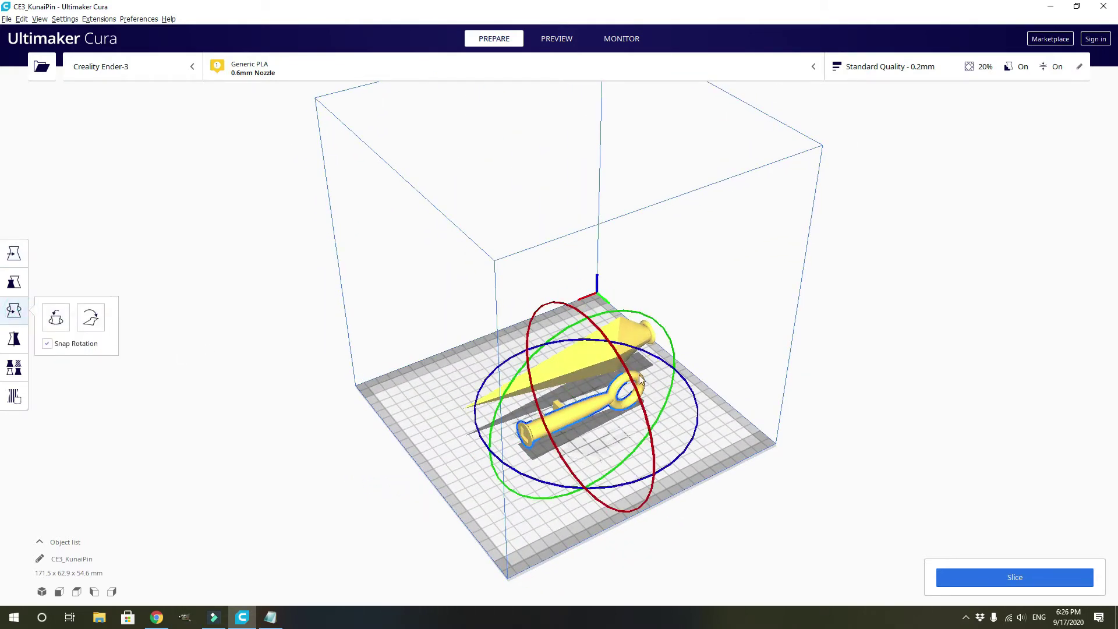
{"action": "right_click_drag", "start_coordinate": [665, 438], "coordinate": [653, 346]}
{"action": "left_click_drag", "start_coordinate": [650, 346], "coordinate": [440, 355]}
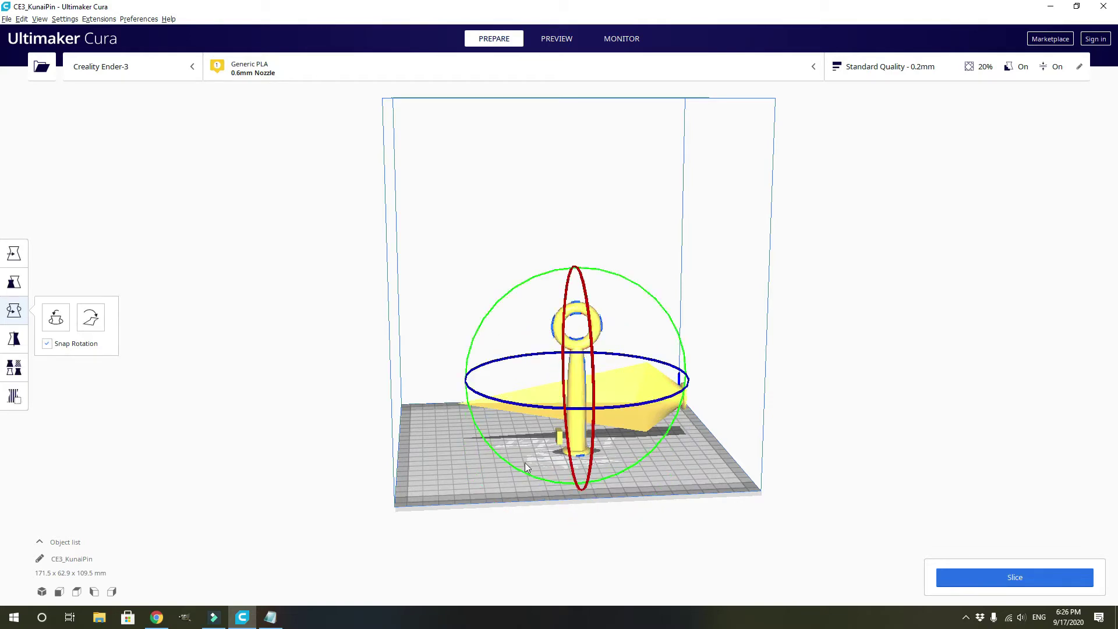
{"action": "right_click_drag", "start_coordinate": [518, 441], "coordinate": [429, 494]}
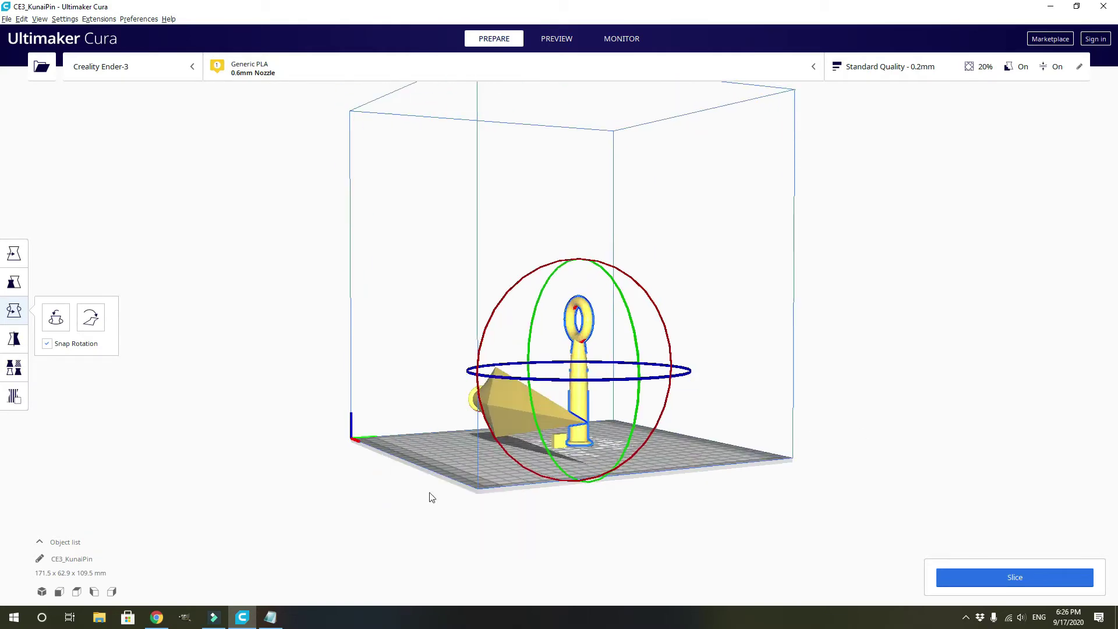
{"action": "right_click_drag", "start_coordinate": [315, 428], "coordinate": [504, 460]}
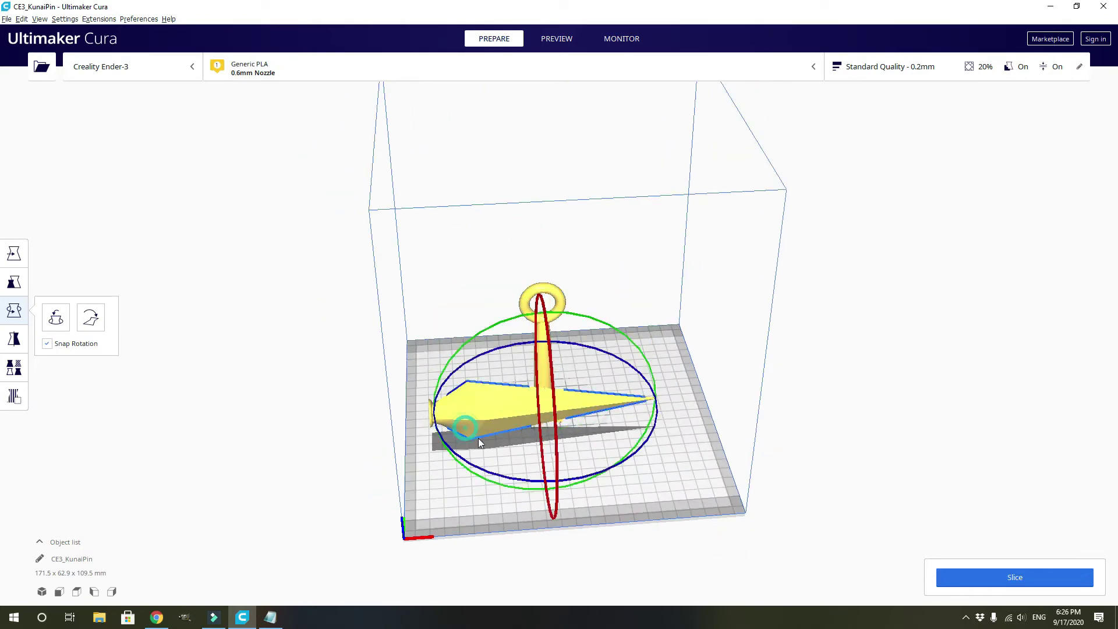
{"action": "right_click_drag", "start_coordinate": [586, 450], "coordinate": [496, 351]}
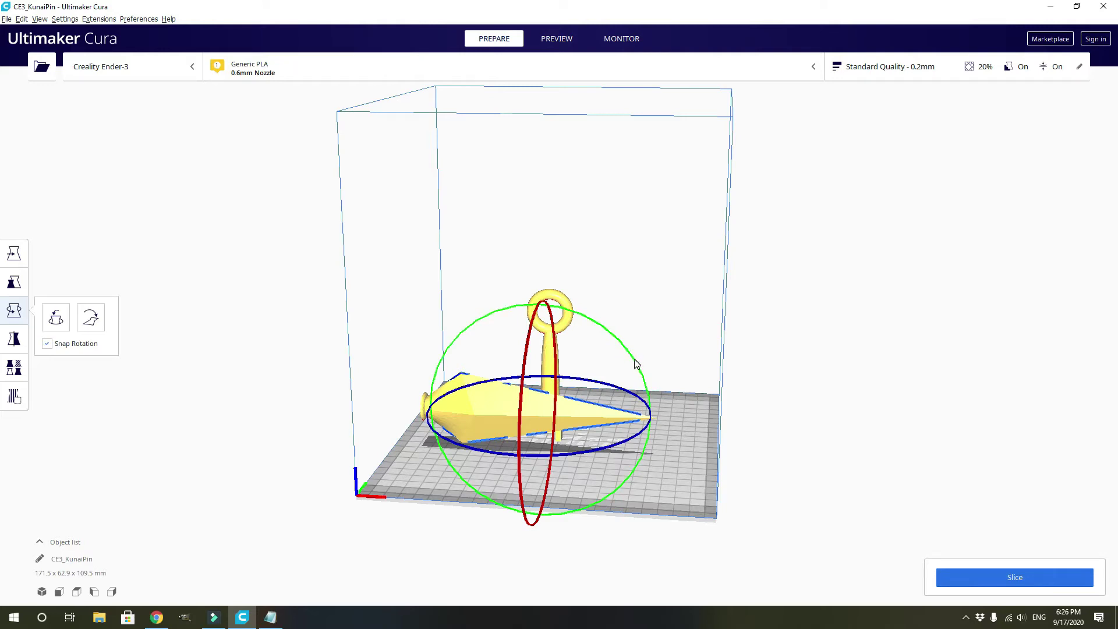
{"action": "right_click_drag", "start_coordinate": [642, 373], "coordinate": [614, 361]}
{"action": "left_click_drag", "start_coordinate": [614, 361], "coordinate": [431, 274]}
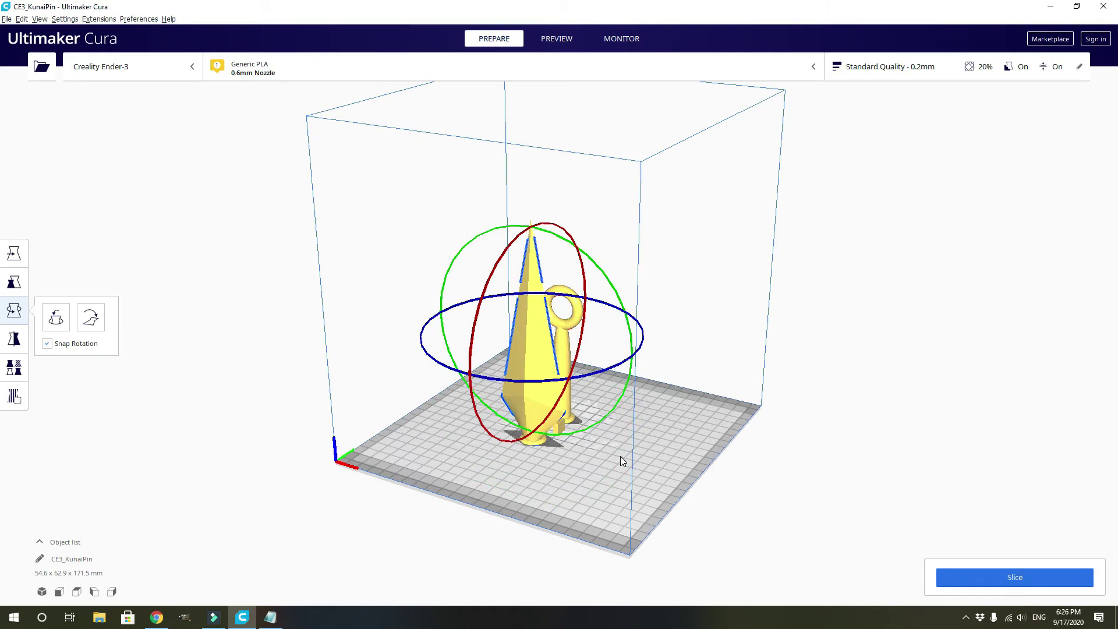
{"action": "right_click_drag", "start_coordinate": [573, 480], "coordinate": [434, 446]}
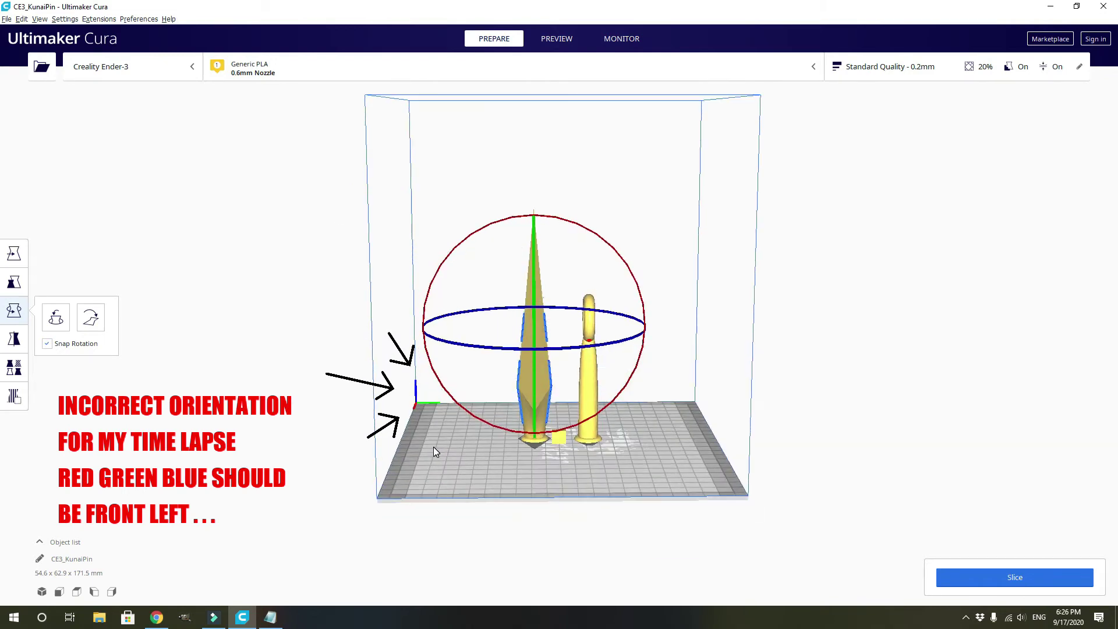
{"action": "right_click_drag", "start_coordinate": [613, 455], "coordinate": [562, 466]}
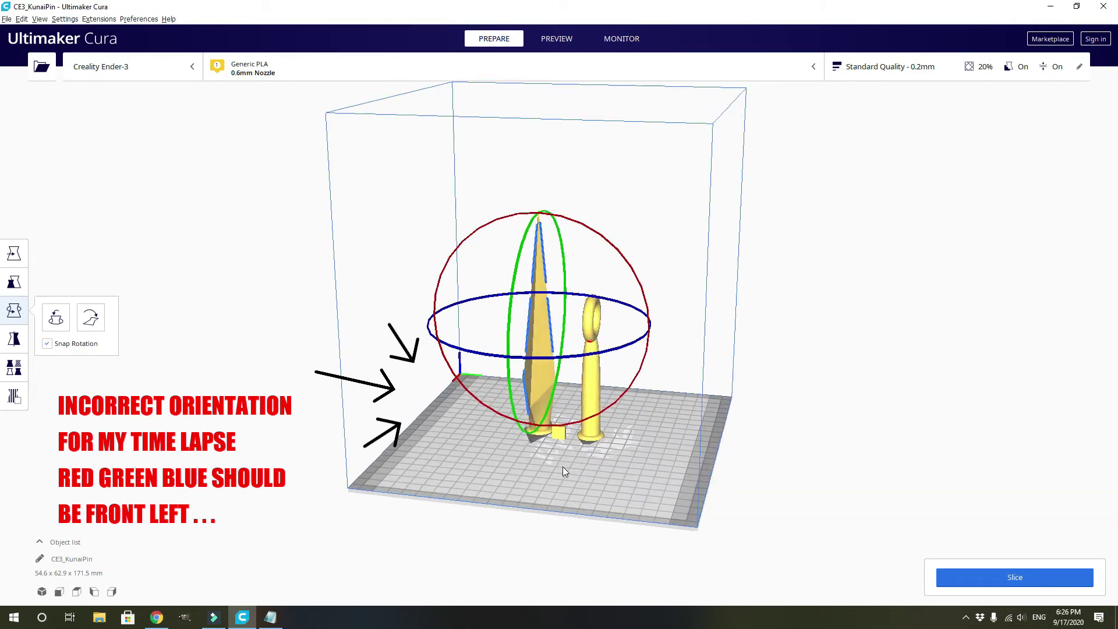
Step: Move the kunai back-left and the pin backward so they stand side by side
{"action": "left_click", "coordinate": [14, 252]}
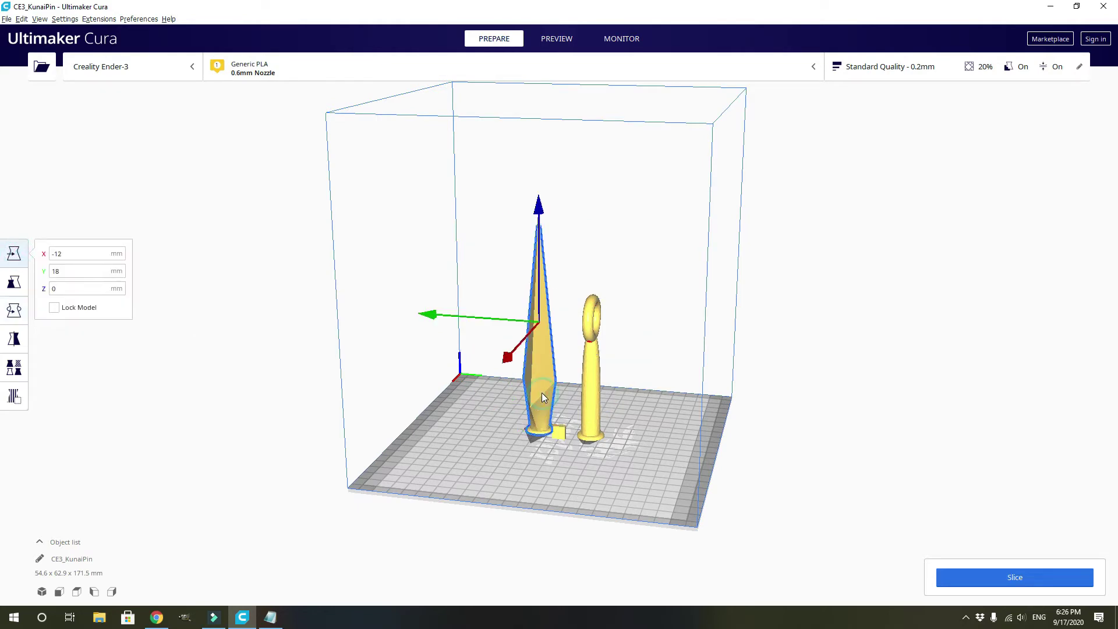
{"action": "left_click_drag", "start_coordinate": [542, 395], "coordinate": [526, 385]}
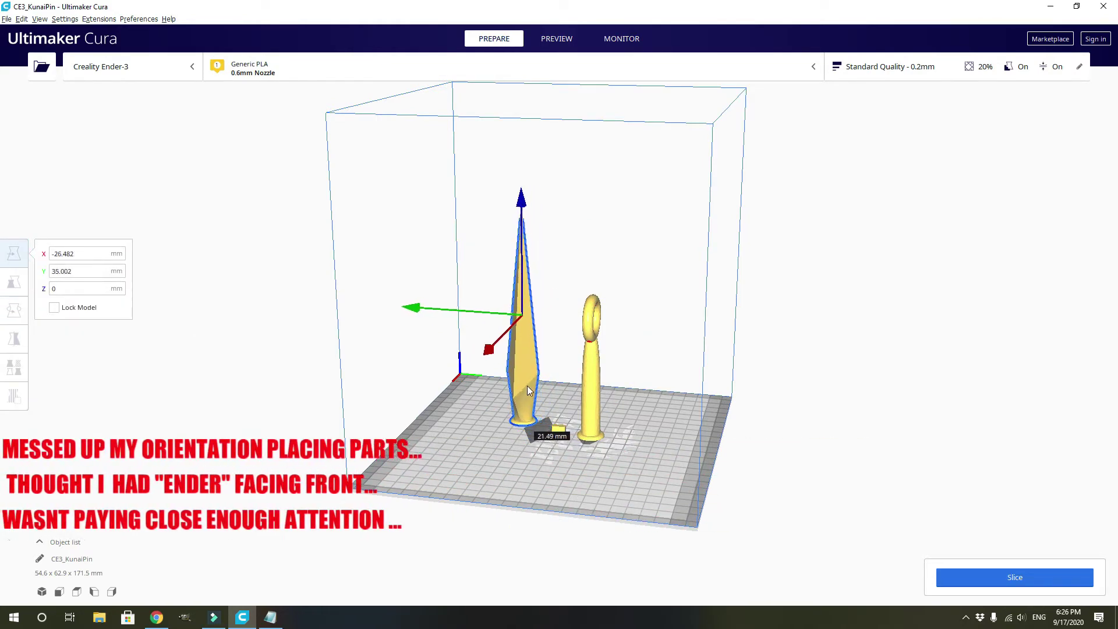
{"action": "left_click", "coordinate": [593, 425]}
{"action": "left_click_drag", "start_coordinate": [593, 425], "coordinate": [597, 420]}
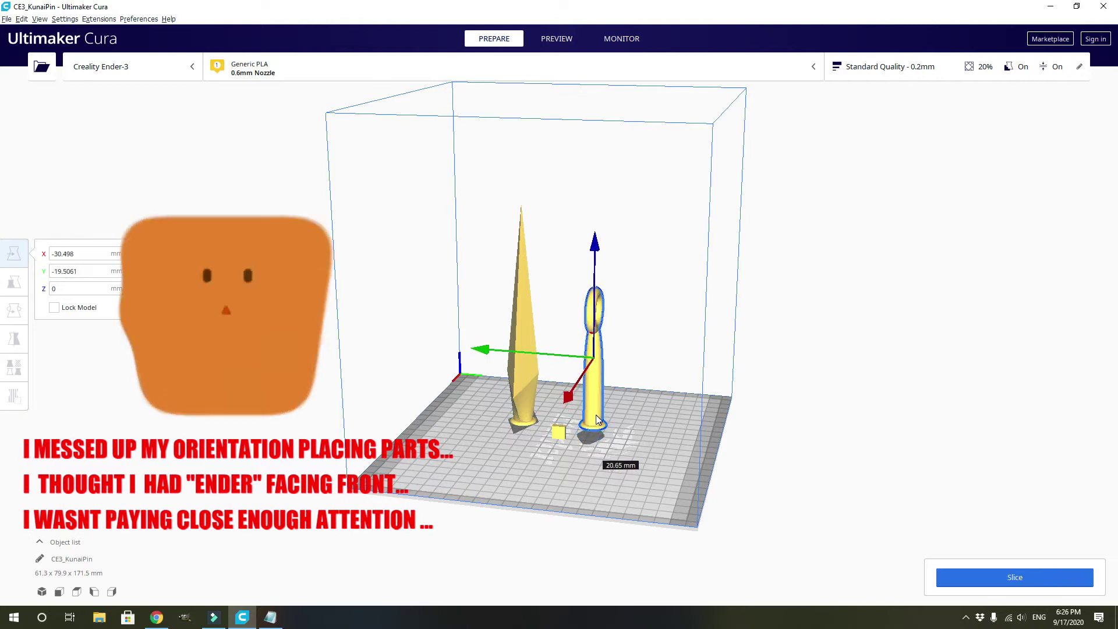
{"action": "left_click", "coordinate": [558, 432]}
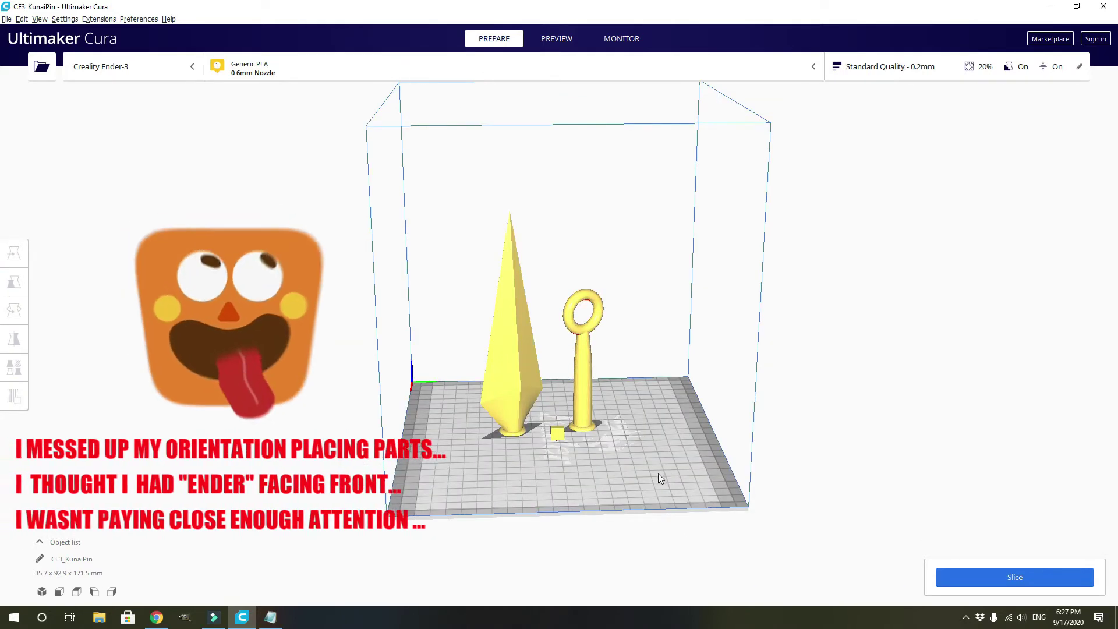
{"action": "right_click_drag", "start_coordinate": [658, 474], "coordinate": [637, 478]}
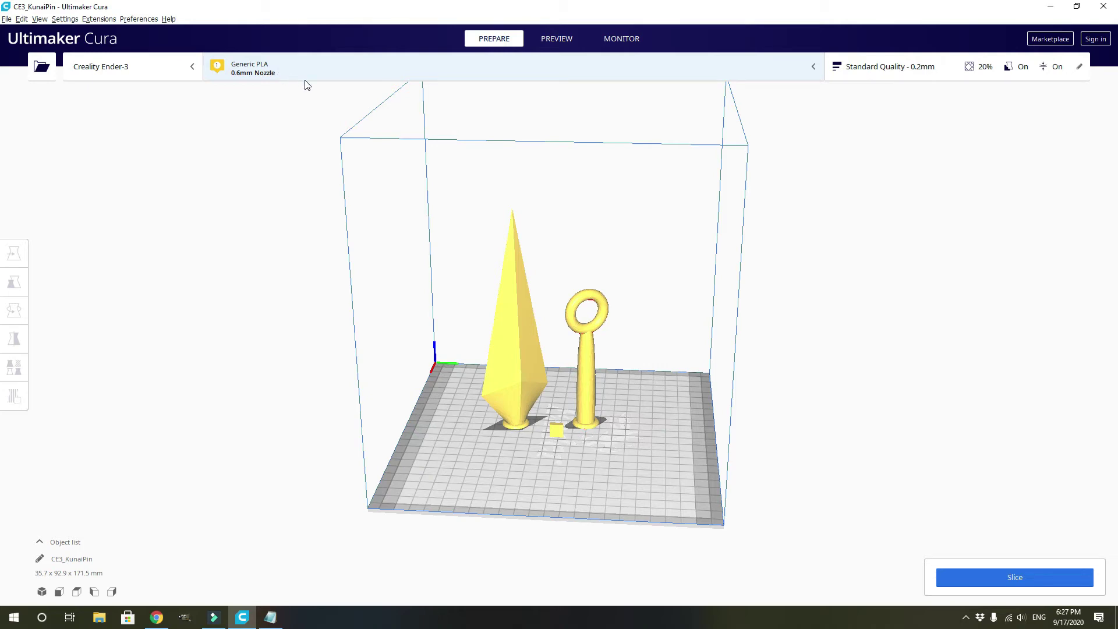
Step: Change Infill Density from 20 to 30% in the custom print settings
{"action": "left_click", "coordinate": [911, 68]}
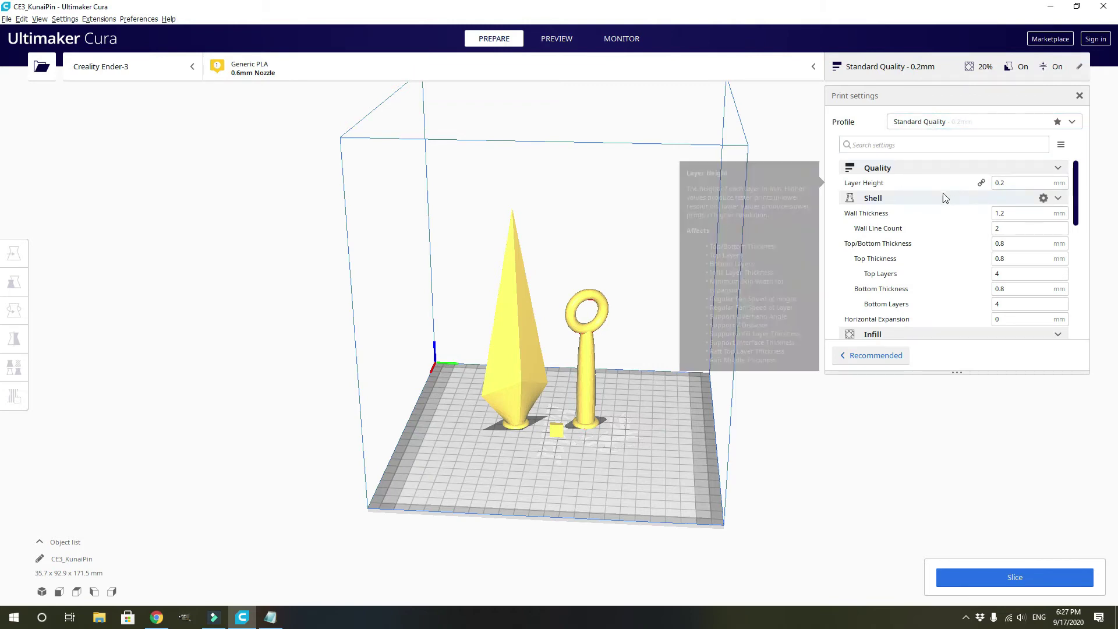
{"action": "scroll", "coordinate": [943, 194], "scroll_direction": "down", "scroll_amount": 1}
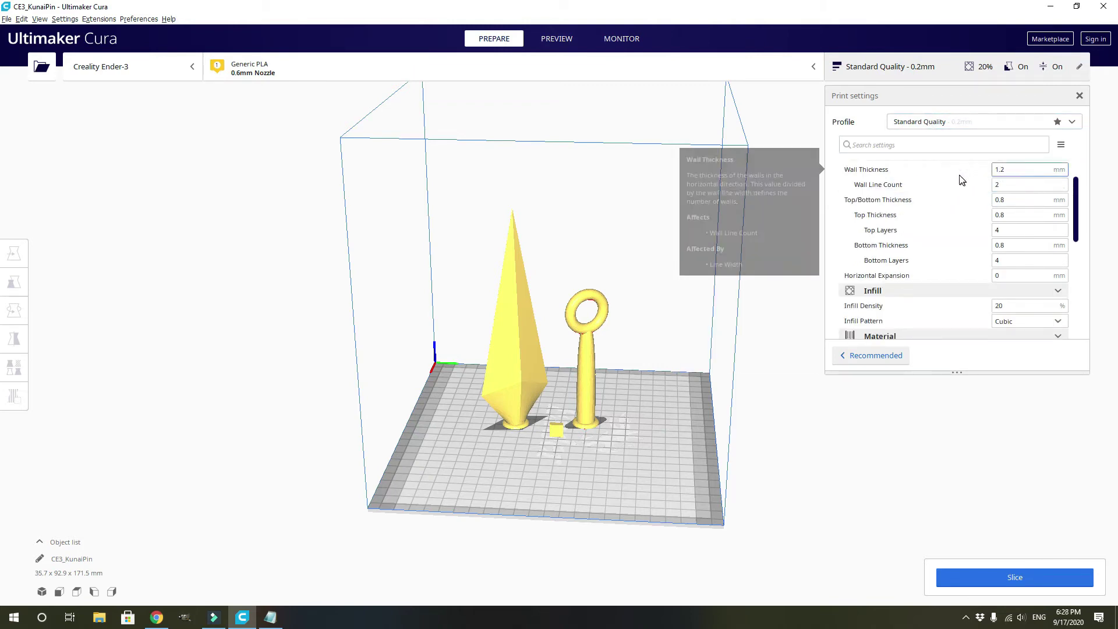
{"action": "scroll", "coordinate": [962, 177], "scroll_direction": "down", "scroll_amount": 2}
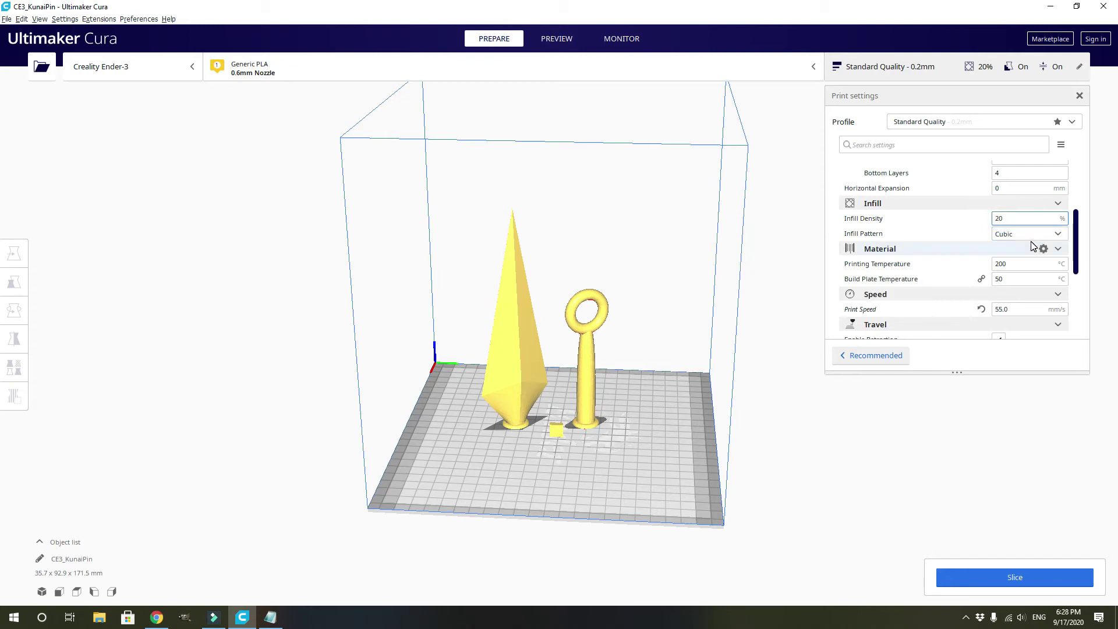
{"action": "key", "text": "BackSpace"}
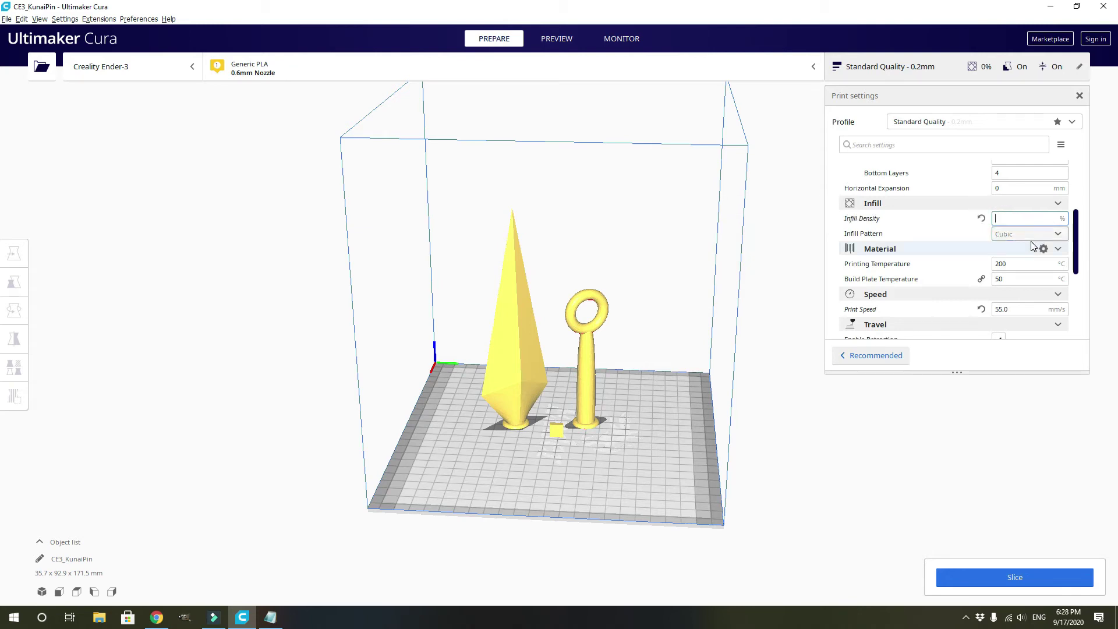
{"action": "type", "text": "30"}
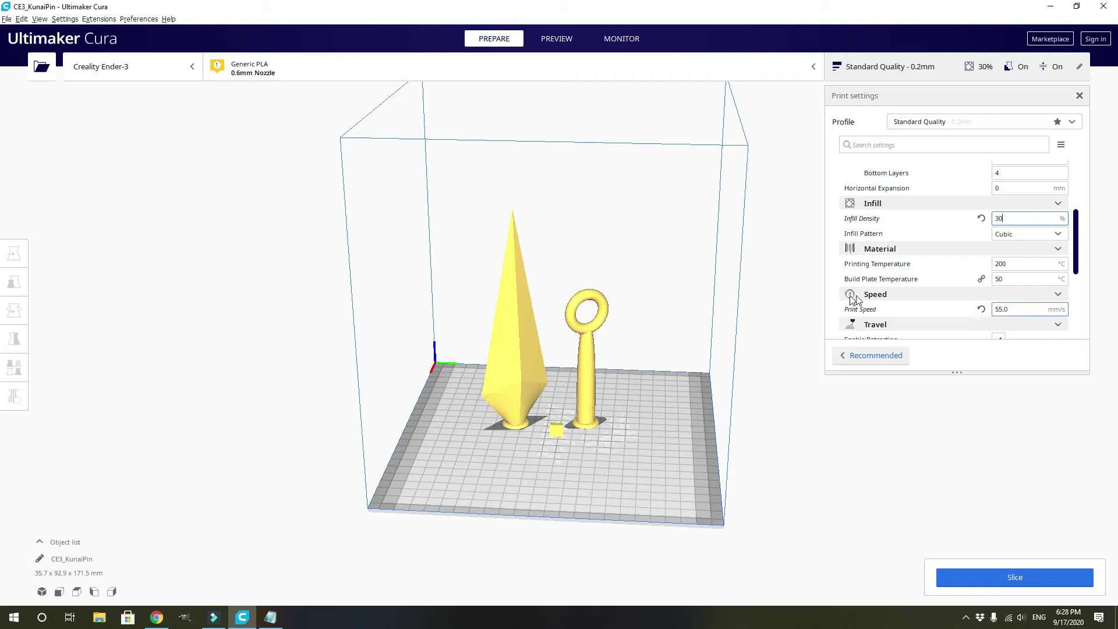
{"action": "scroll", "coordinate": [899, 241], "scroll_direction": "down", "scroll_amount": 2}
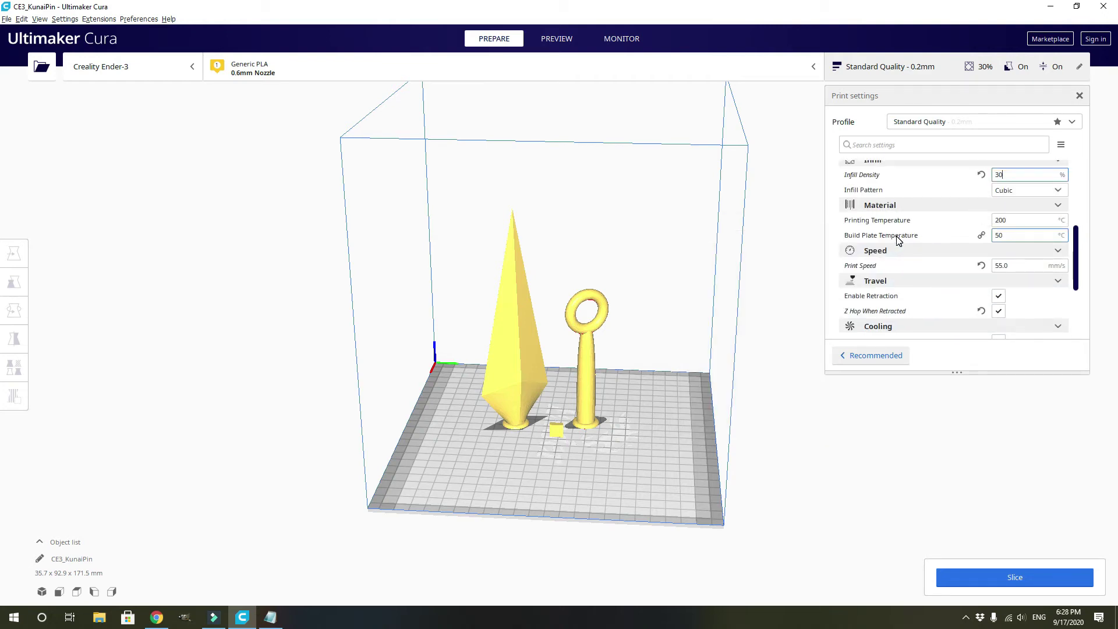
{"action": "scroll", "coordinate": [903, 248], "scroll_direction": "down", "scroll_amount": 2}
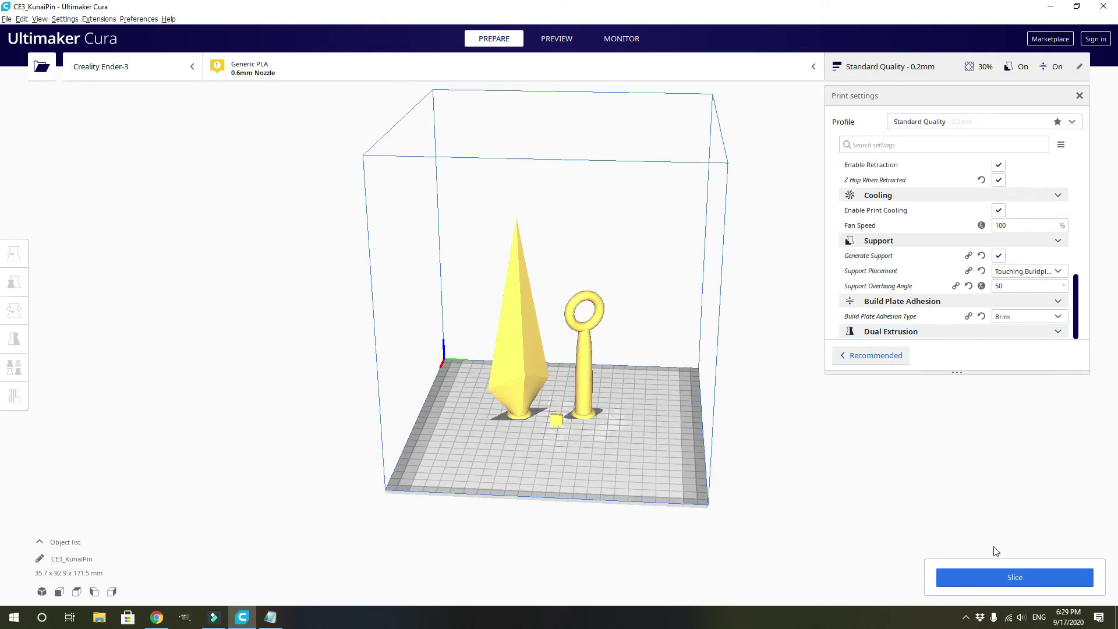
Step: Slice the models for a 4 h 21 min, 40 g, $1.21 estimate
{"action": "left_click", "coordinate": [995, 578]}
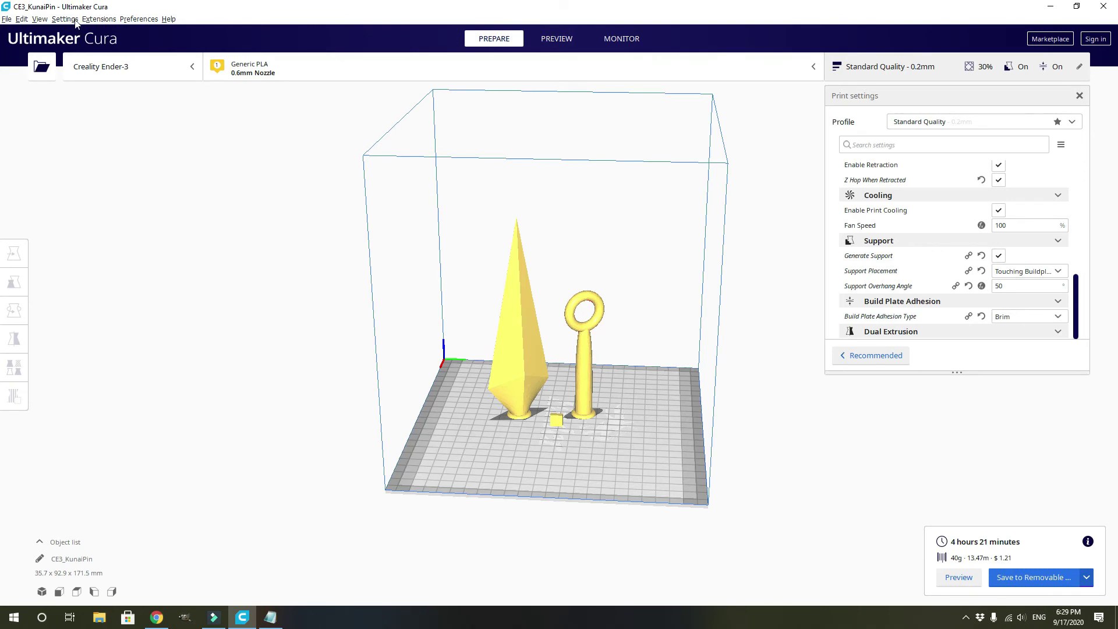
{"action": "left_click", "coordinate": [138, 18]}
Step: View Generic PLA's filament cost of $30.00 per 1000 g on the Materials page
{"action": "left_click", "coordinate": [151, 30]}
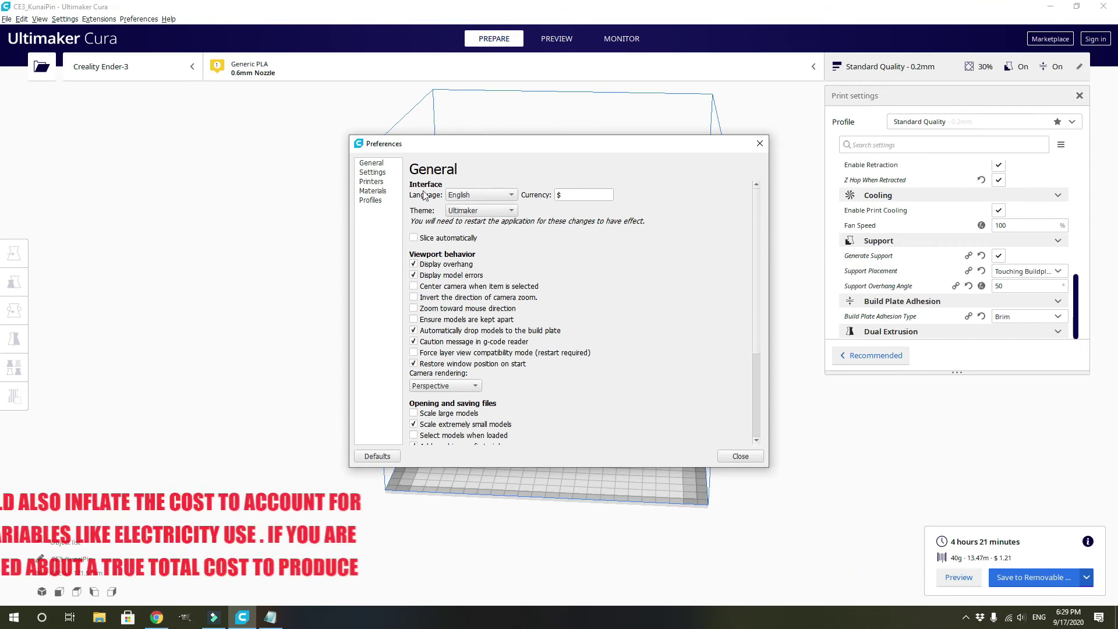
{"action": "left_click", "coordinate": [372, 191]}
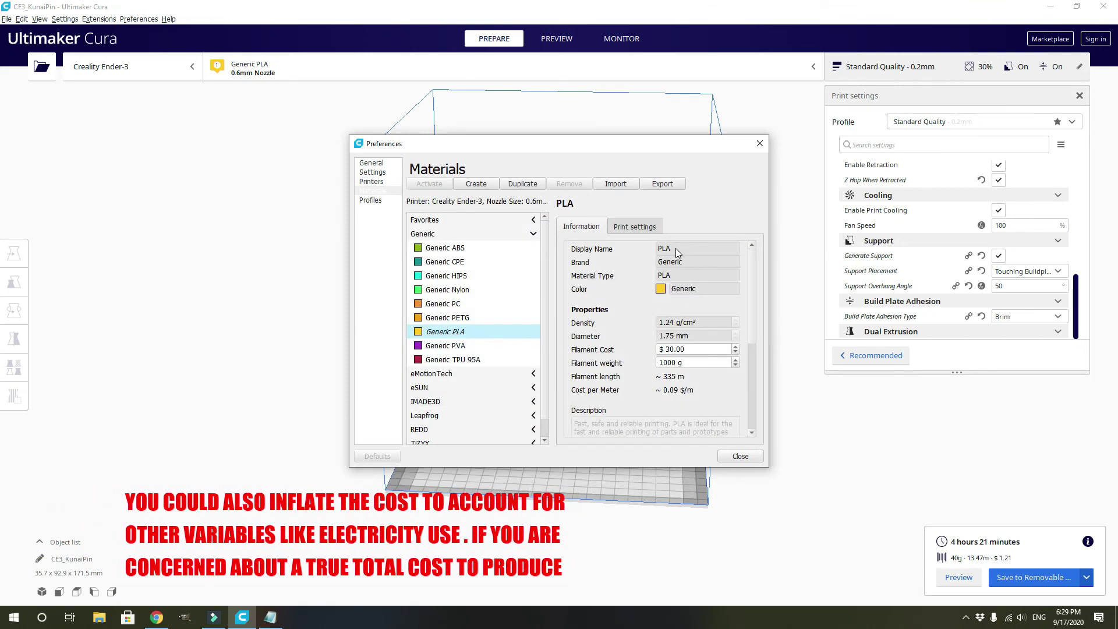
{"action": "scroll", "coordinate": [679, 265], "scroll_direction": "down", "scroll_amount": 1}
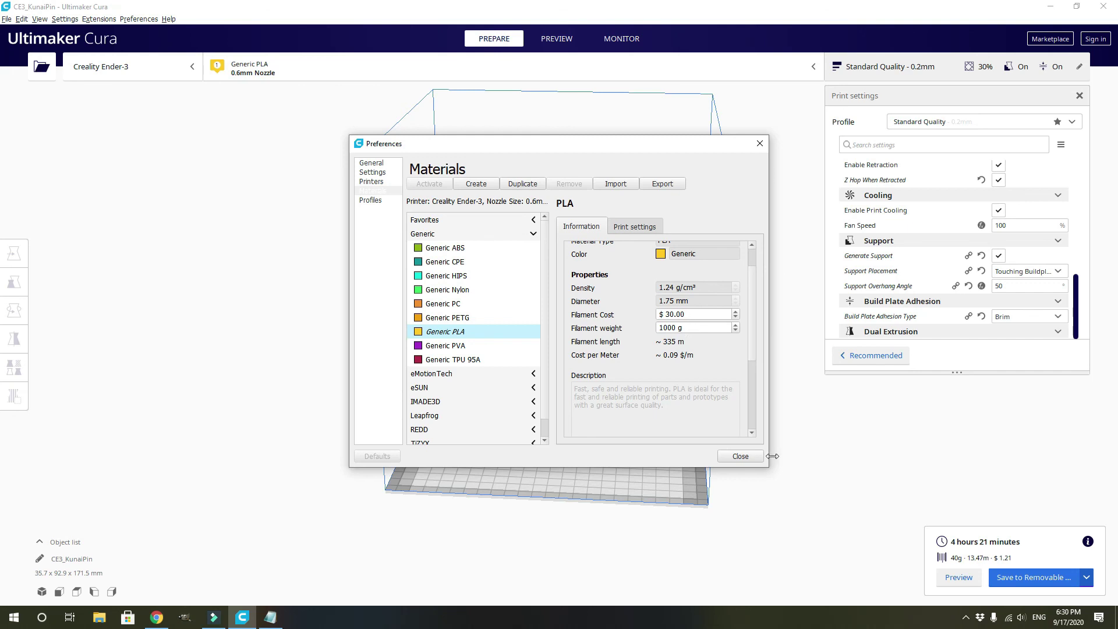
Step: Close Preferences to return to the 4 h 21 min, $1.21 estimate
{"action": "left_click", "coordinate": [740, 456]}
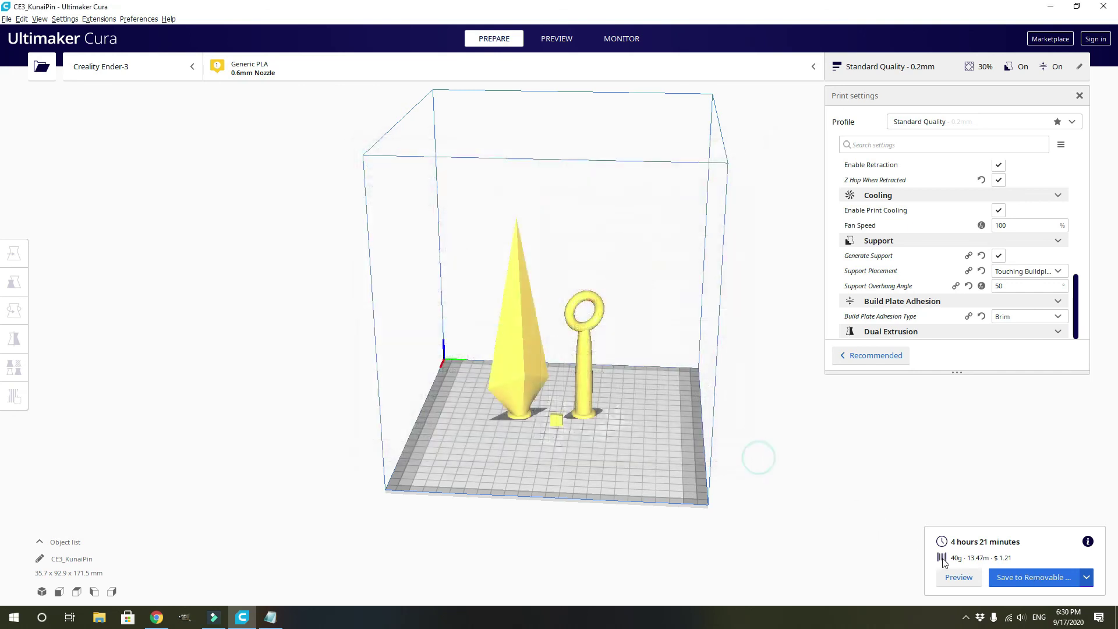